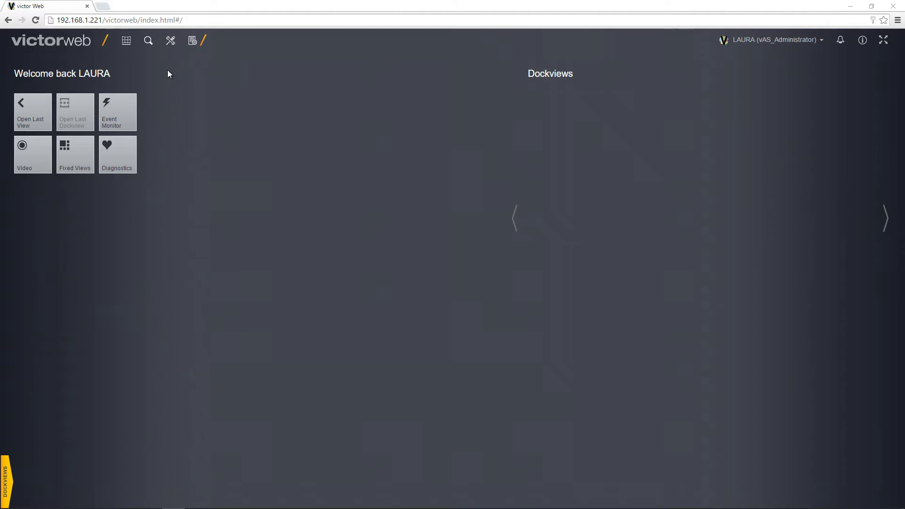
- Open the Setup menu from the victor Web home page toolbar
left_click(170, 41)
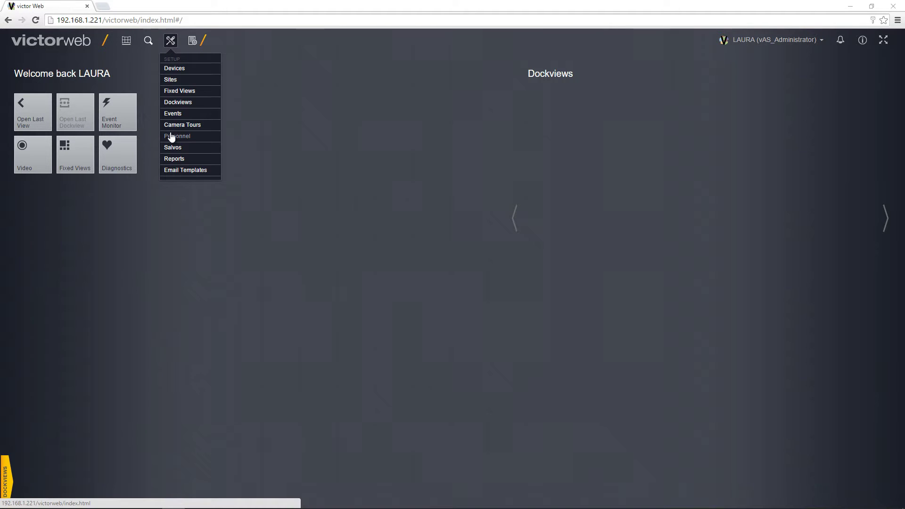
- Open Personnel setup, select the existing record, and expand Options, Customer Logical and Date Fields
left_click(171, 137)
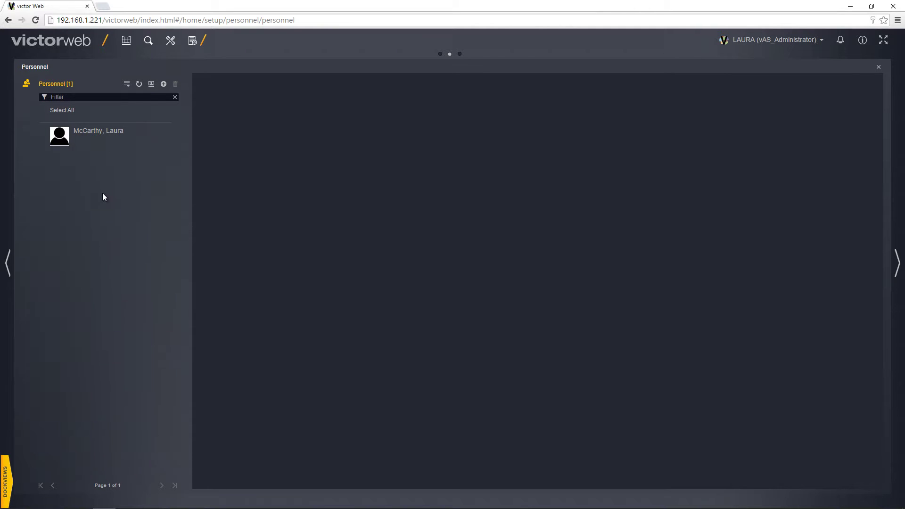
left_click(104, 137)
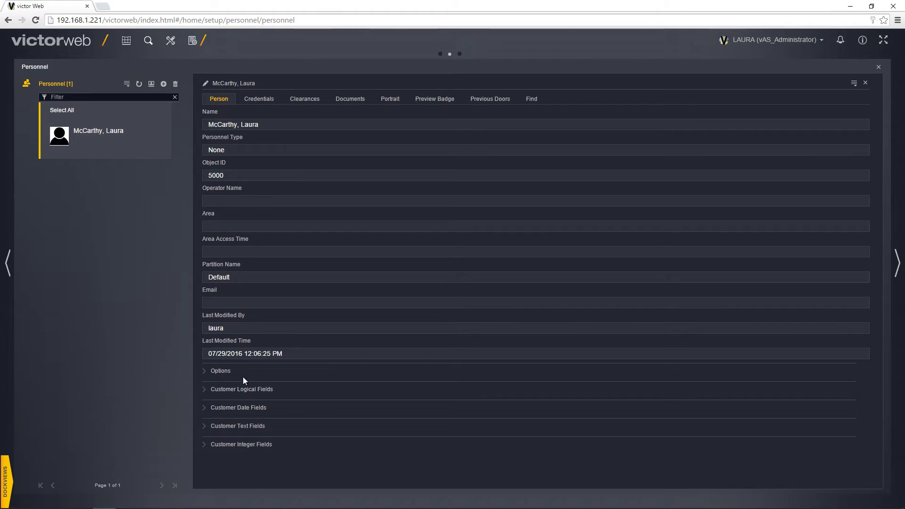
left_click(221, 372)
scroll(298, 300, "down", 3)
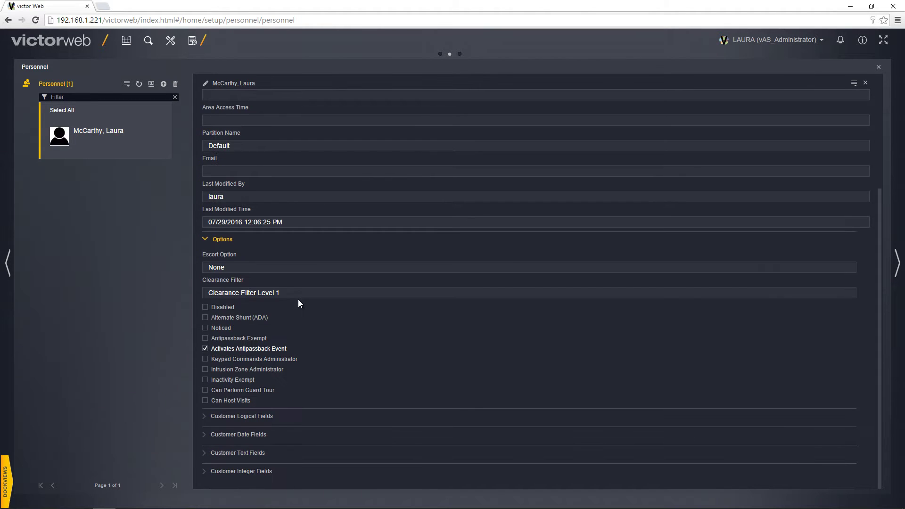
left_click(221, 415)
scroll(253, 351, "down", 1)
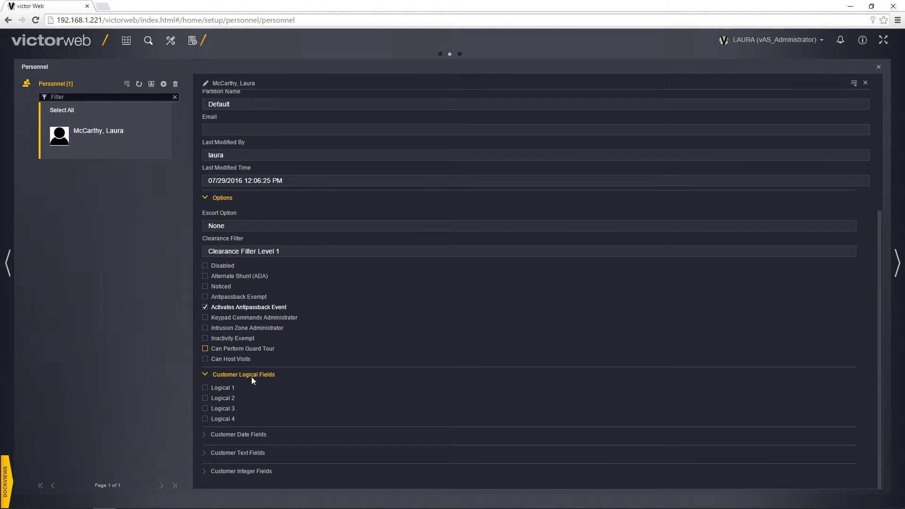
left_click(253, 437)
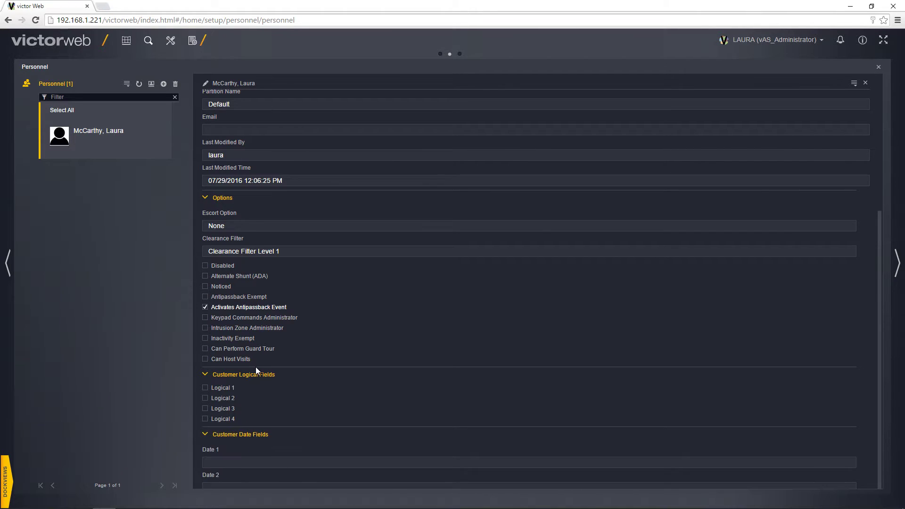
scroll(256, 366, "down", 3)
scroll(256, 367, "up", 6)
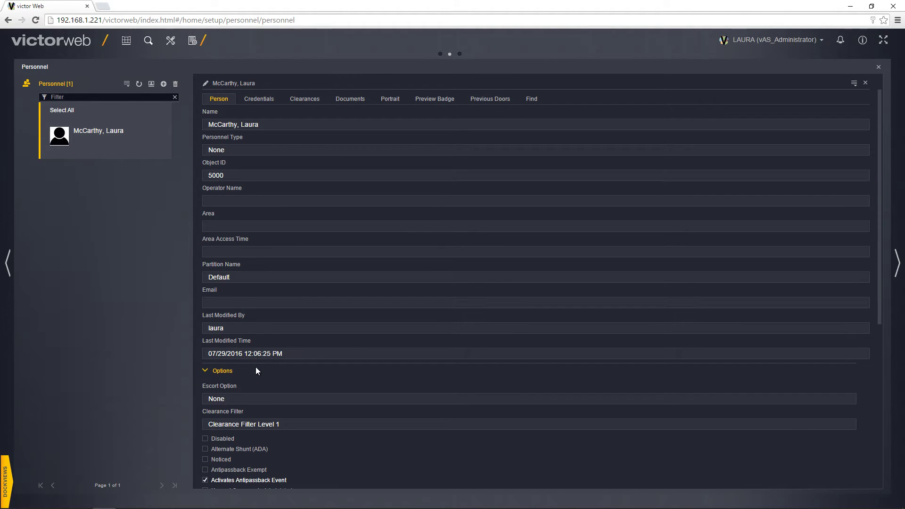
- Review the record's expanded card credential and clearances, then its documents list with Tyco.jpg
left_click(256, 100)
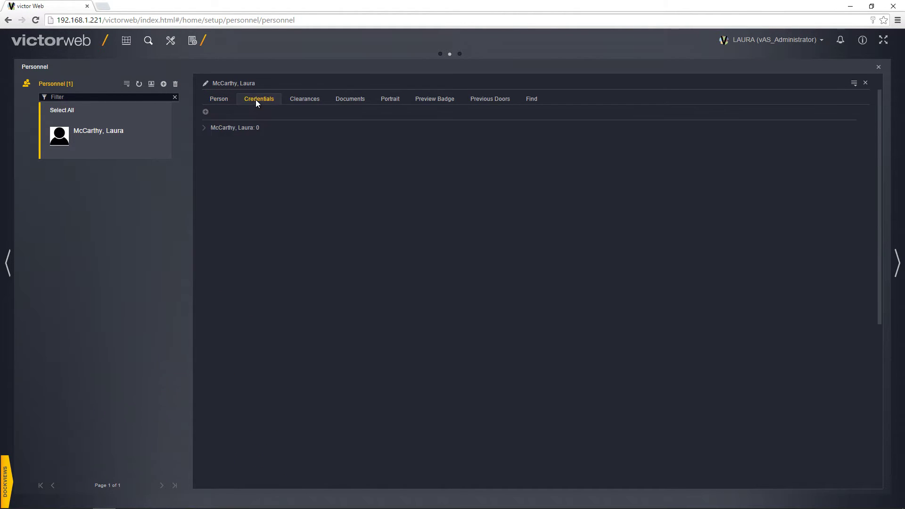
left_click(205, 128)
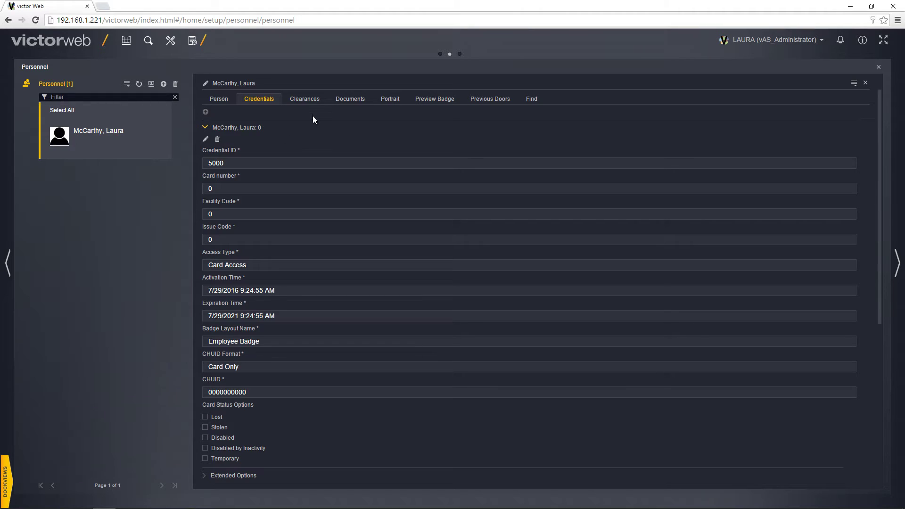
left_click(309, 100)
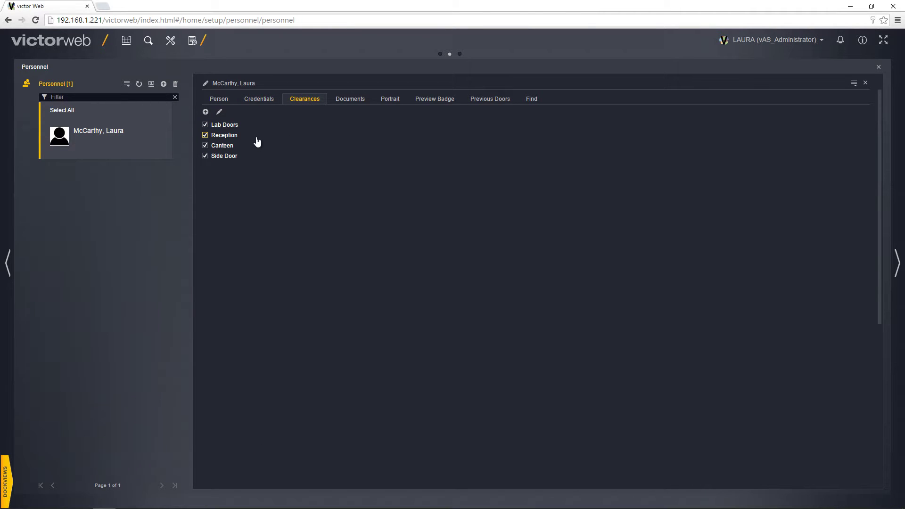
left_click(352, 97)
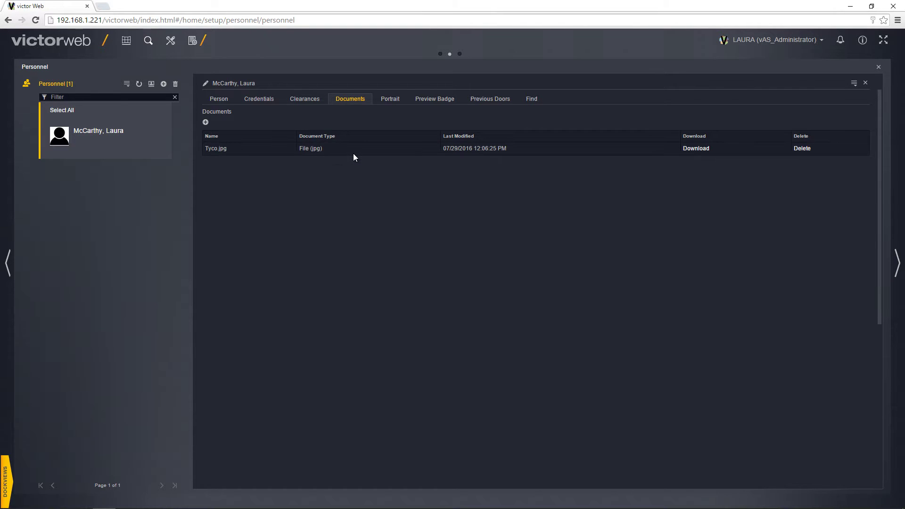
- Preview the attached Tyco.jpg and the stored VictorWeb_59879 portrait image
left_click(695, 149)
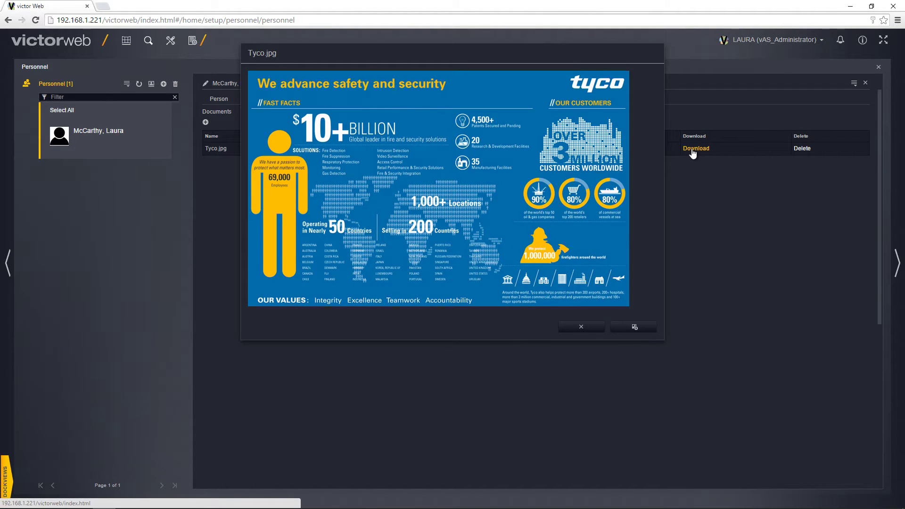
left_click(576, 331)
left_click(390, 105)
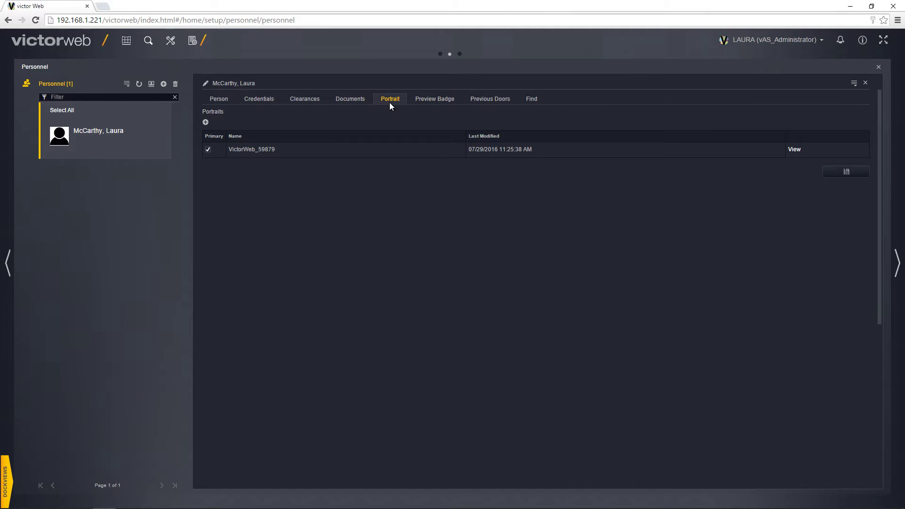
left_click(794, 149)
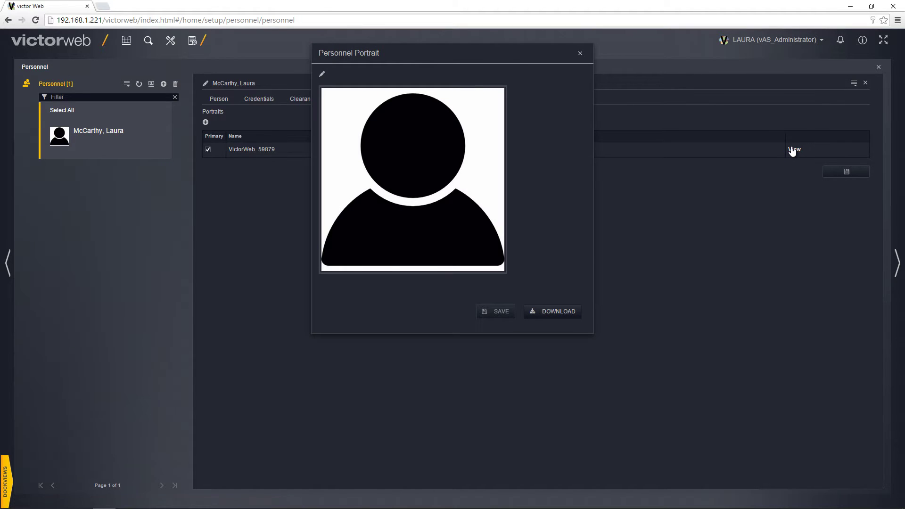
left_click(579, 54)
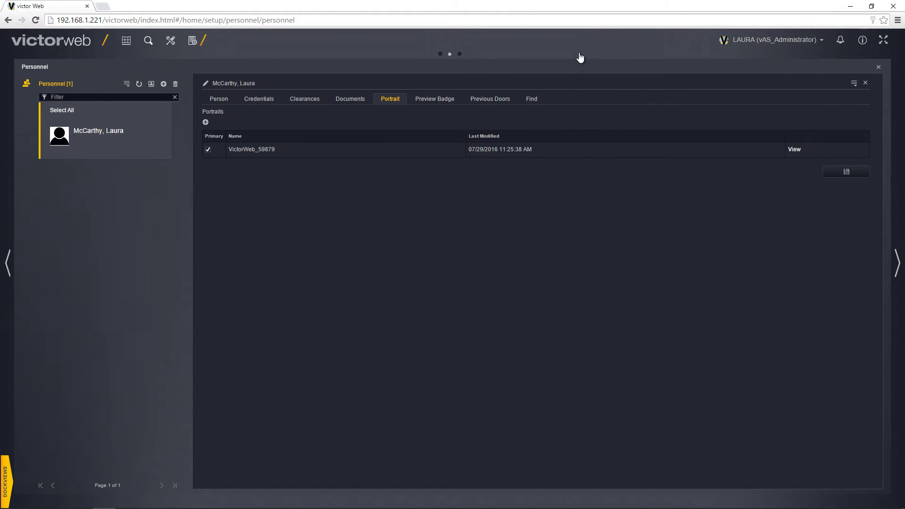
left_click(435, 98)
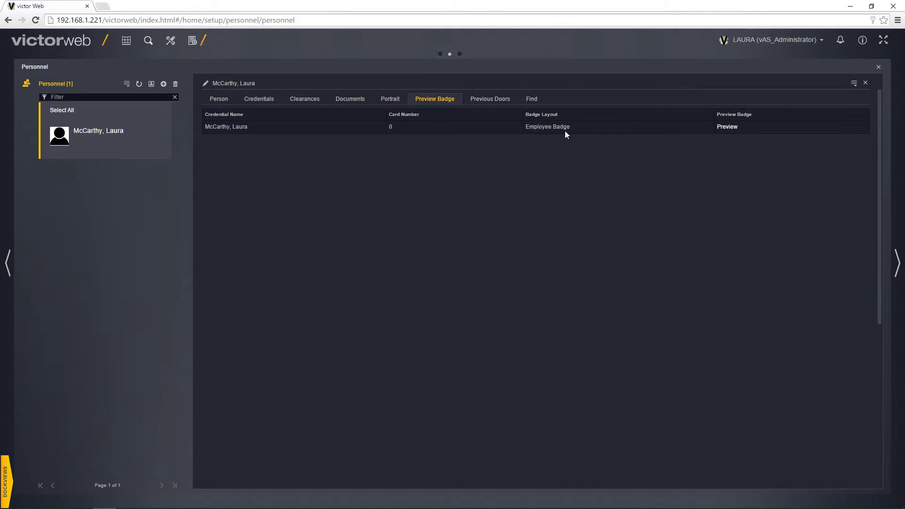
- Generate and cancel a badge preview, then view the person's recent door card swipes
left_click(727, 127)
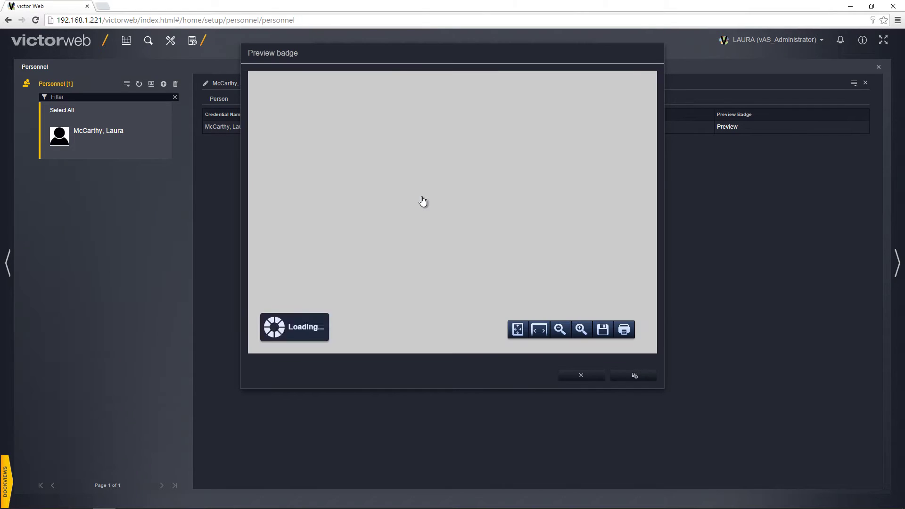
left_click(578, 377)
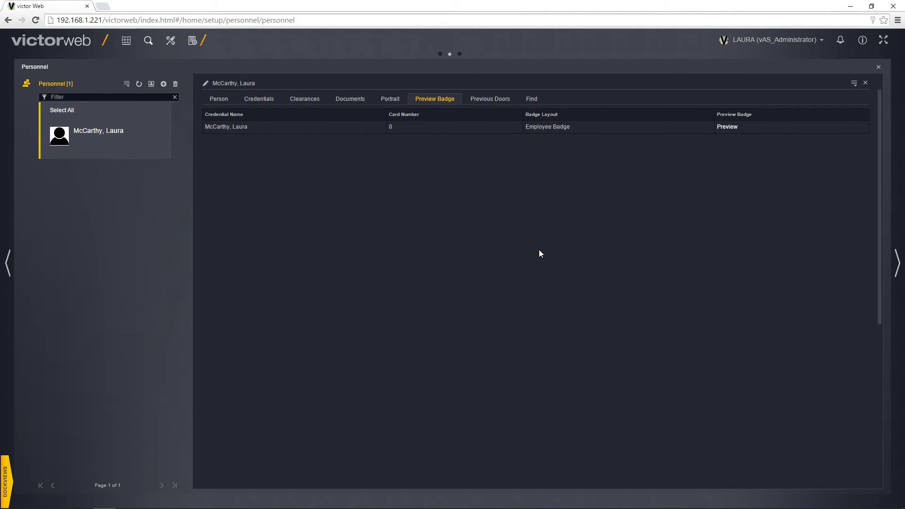
left_click(486, 100)
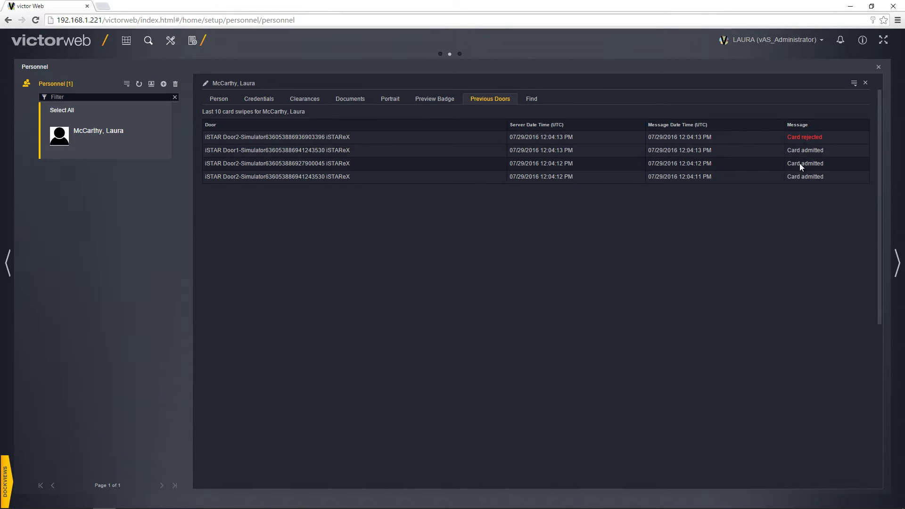
left_click(536, 100)
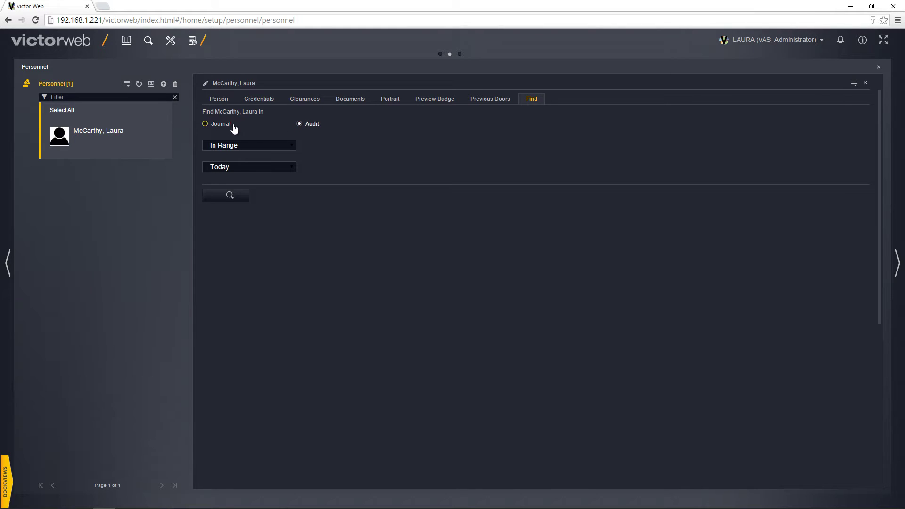
- Search today's journal events for the person, then start a blank new personnel record
left_click(230, 195)
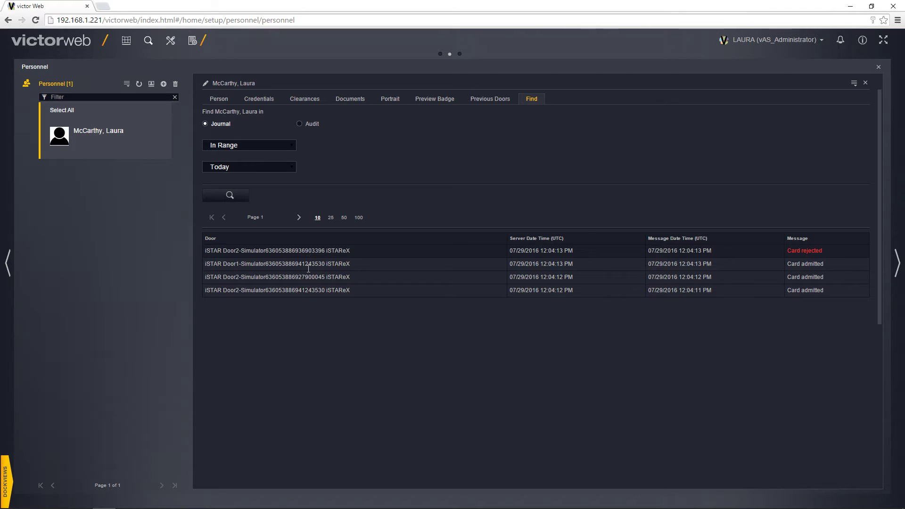
left_click(164, 85)
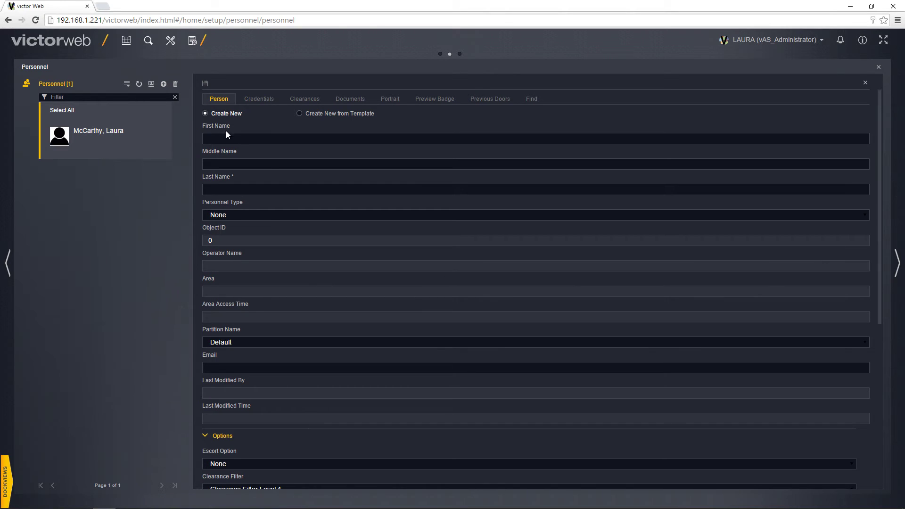
- Enter the new person's first and last name
left_click(228, 138)
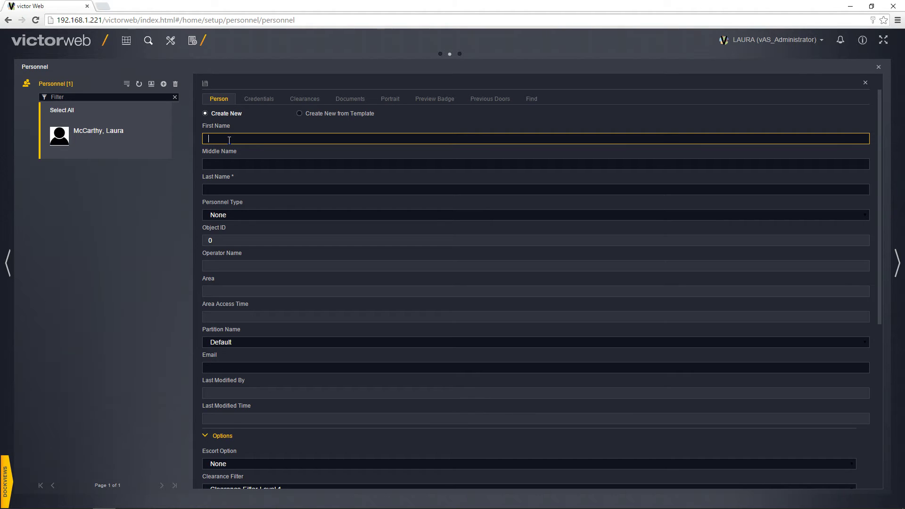
left_click(245, 188)
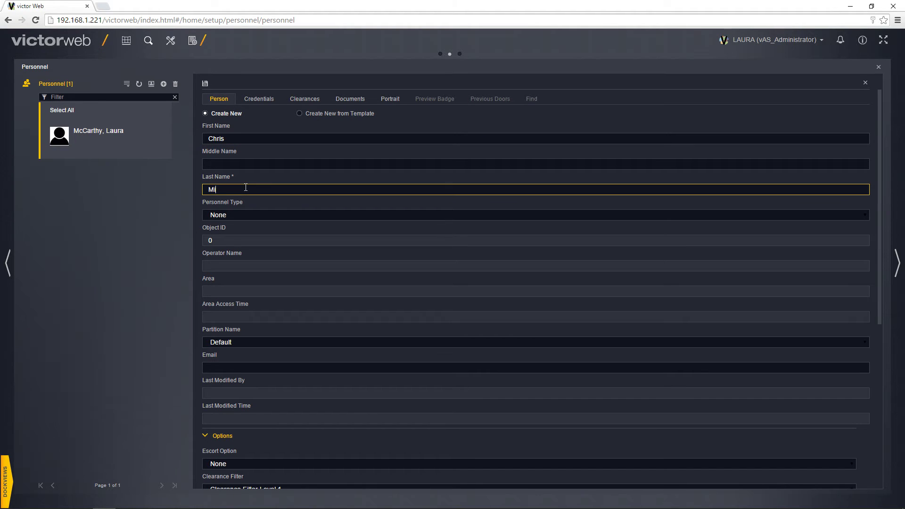
- Set Personnel Type to Employee, keeping Escort Option None and Clearance Filter Level 1
left_click(241, 215)
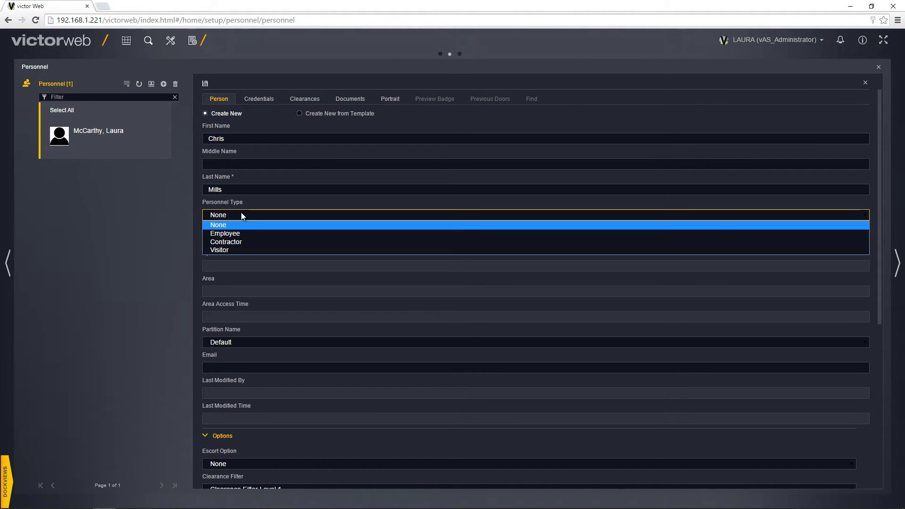
left_click(226, 233)
scroll(212, 248, "down", 4)
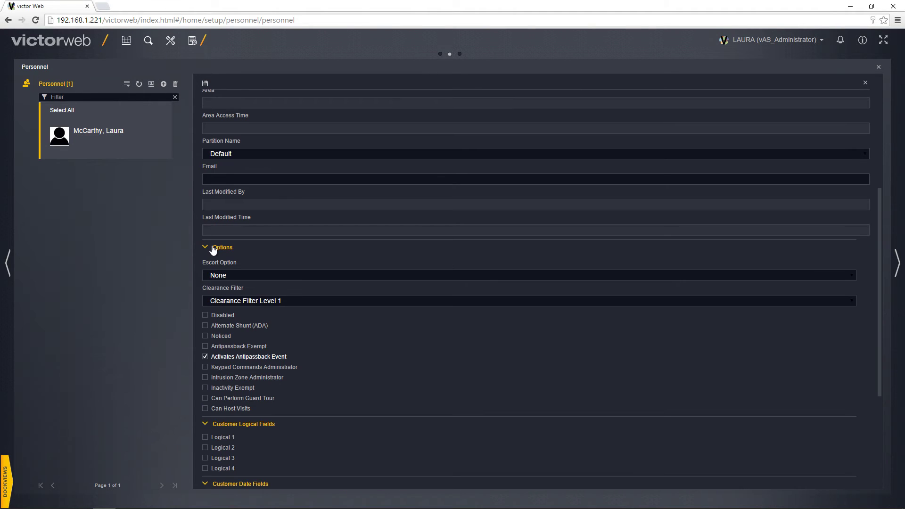
left_click(215, 276)
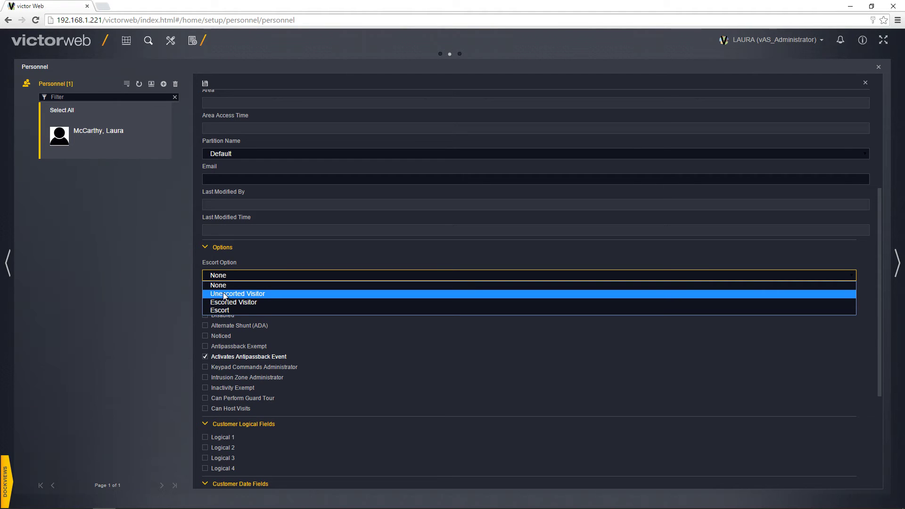
left_click(226, 285)
scroll(226, 274, "down", 2)
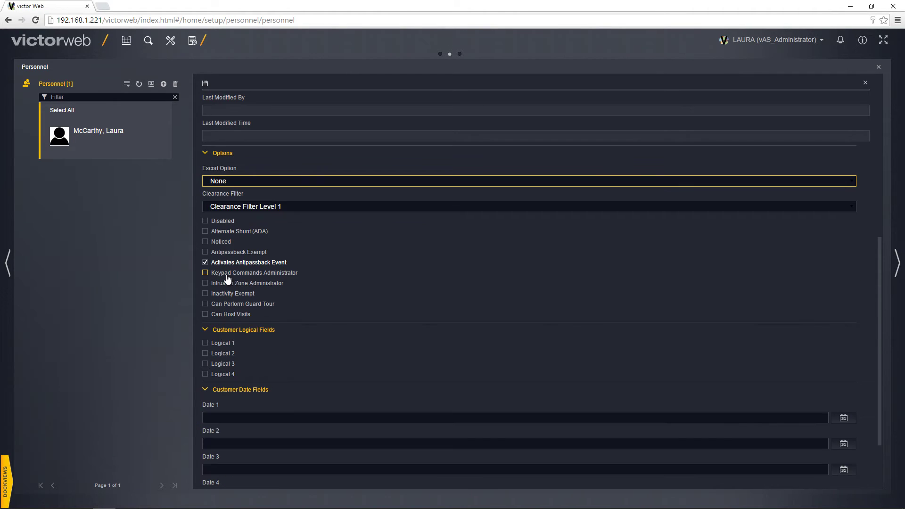
left_click(258, 207)
left_click(258, 207)
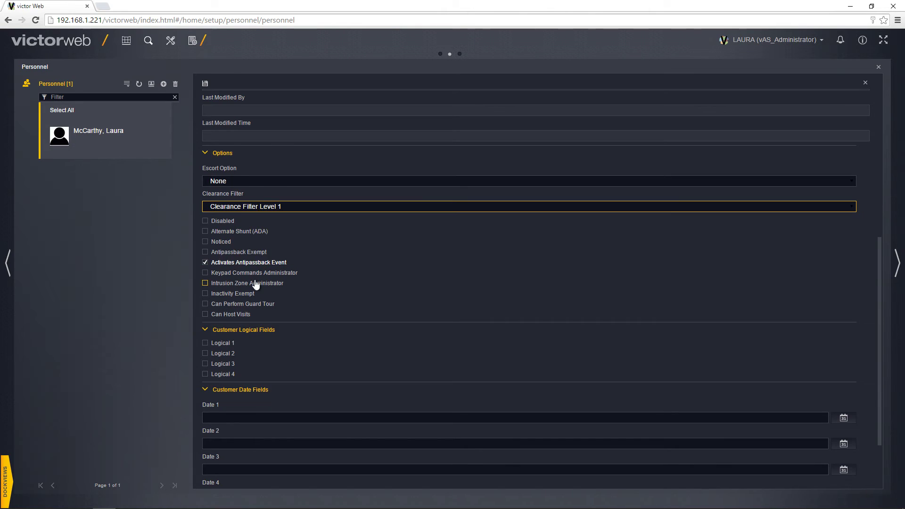
scroll(256, 284, "down", 2)
scroll(256, 283, "up", 10)
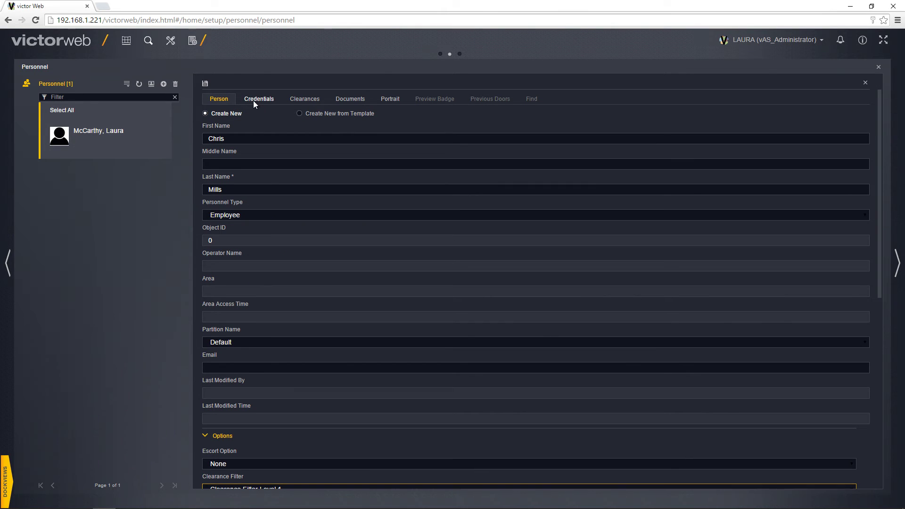
- Add a credential for the new person, confirming YES to save the person first
left_click(253, 101)
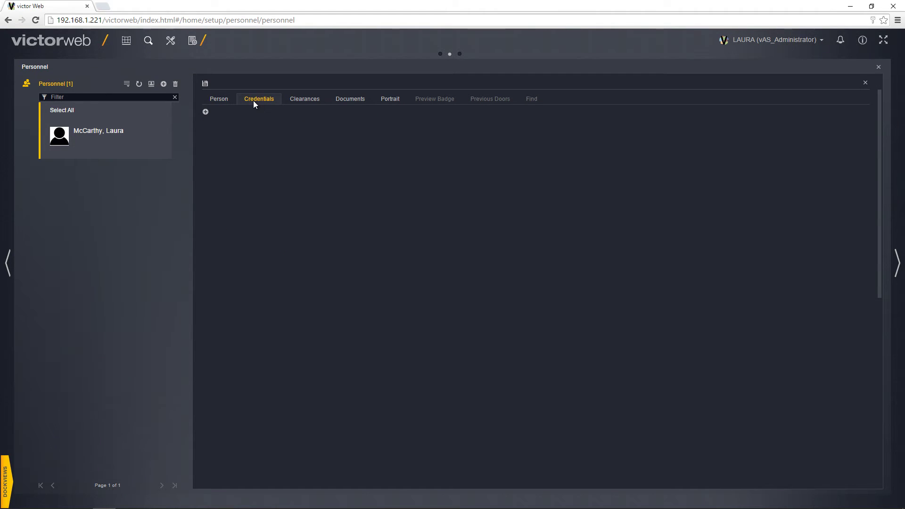
left_click(205, 112)
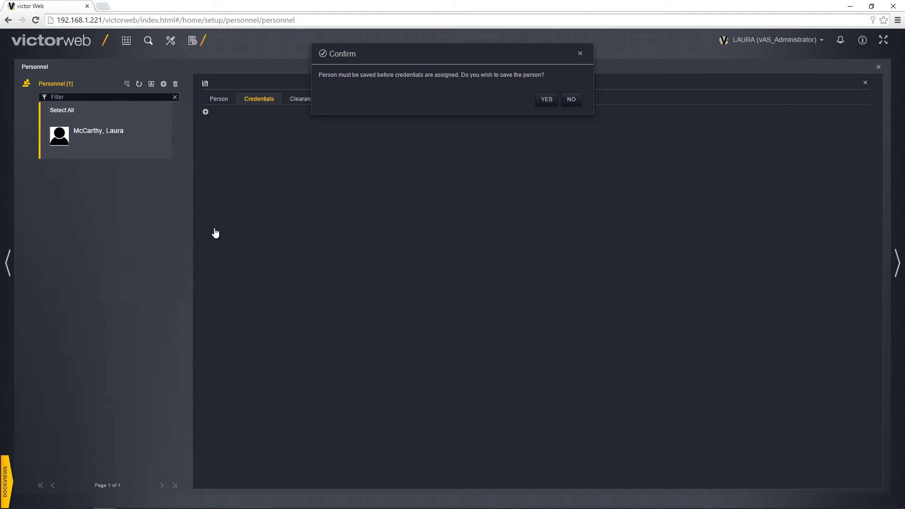
left_click(543, 100)
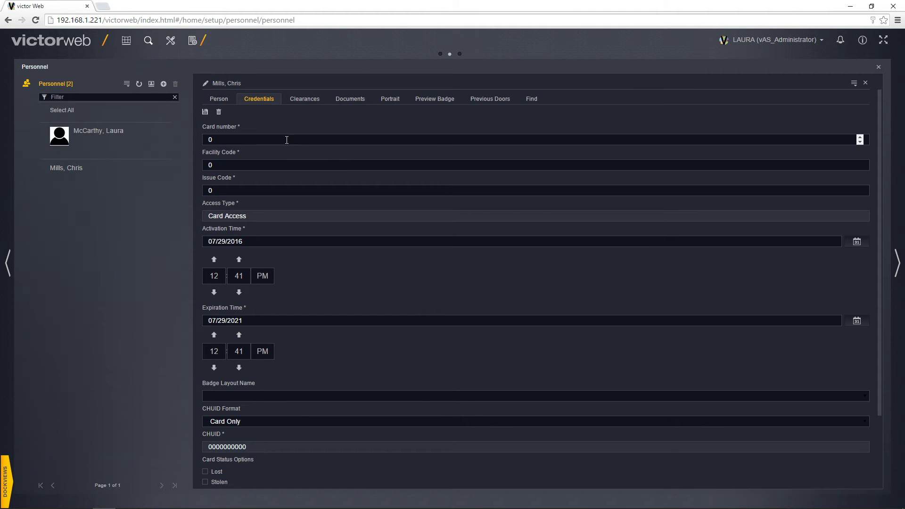
- Enter card number 123456 and expand the extended credential options
left_click(286, 140)
key("BackSpace")
type("123456")
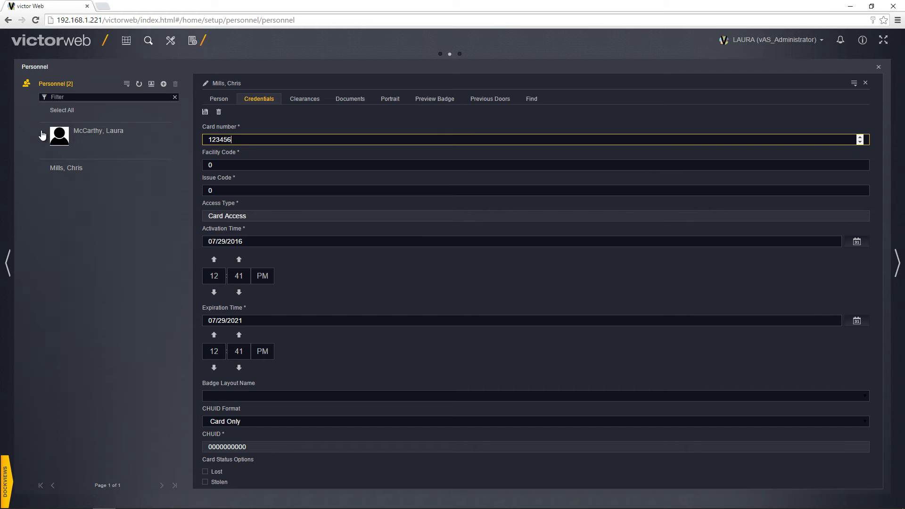
left_click(220, 215)
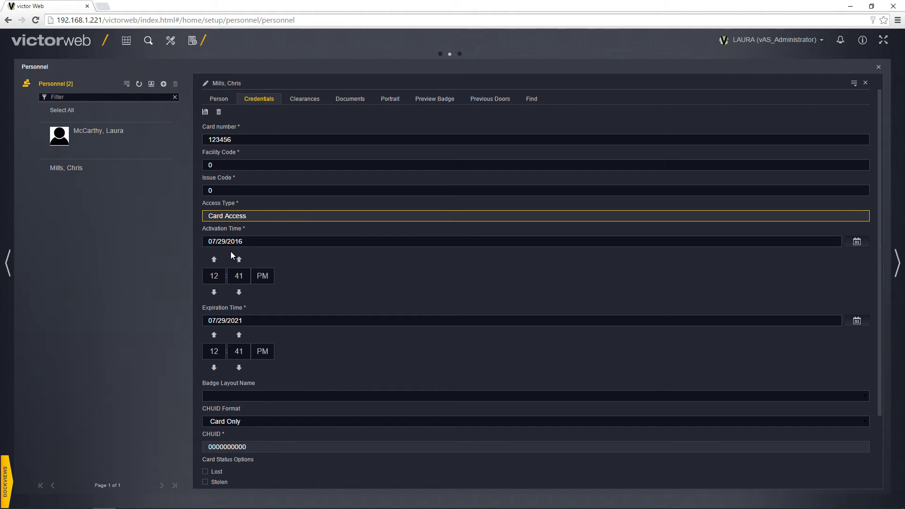
scroll(231, 251, "down", 2)
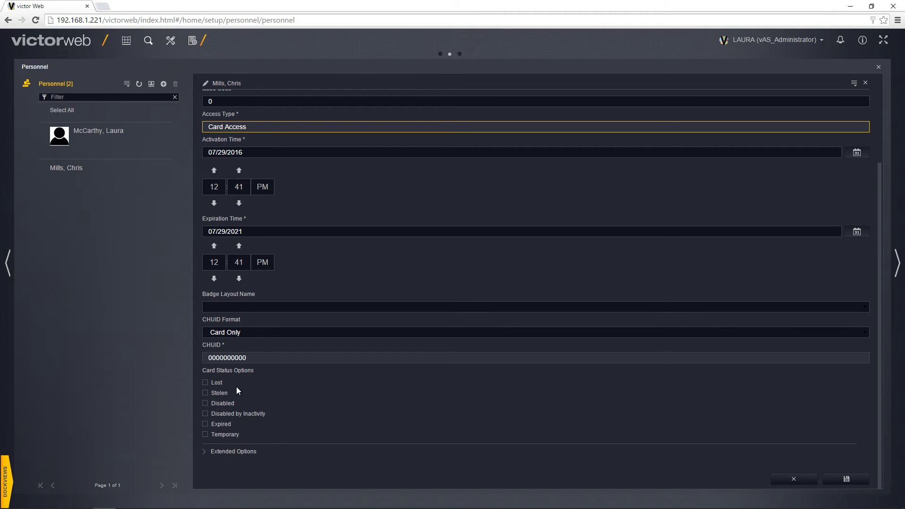
left_click(233, 451)
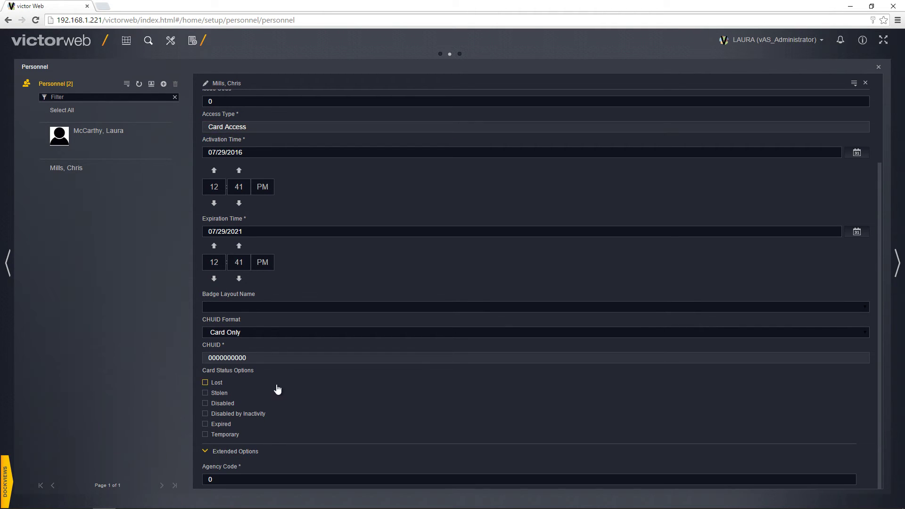
scroll(277, 388, "down", 7)
scroll(278, 388, "up", 10)
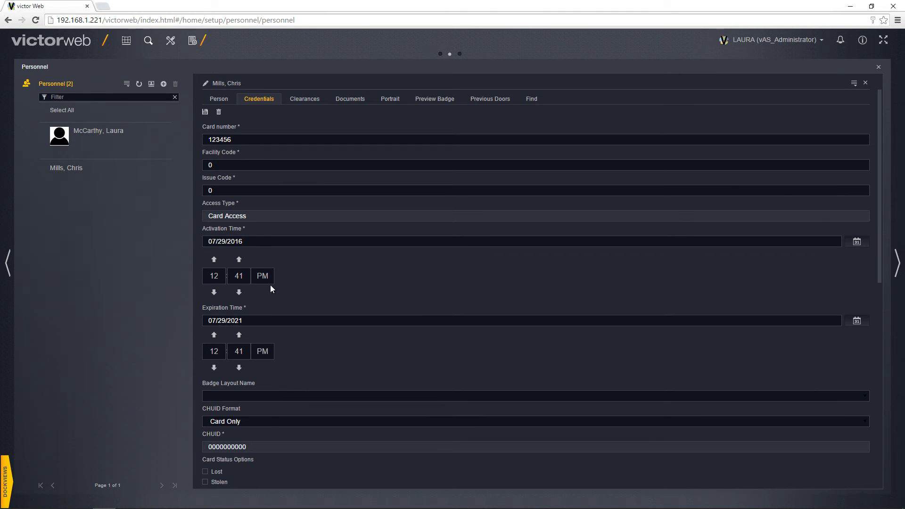
- Grant the new person the Reception clearance and save it
left_click(298, 100)
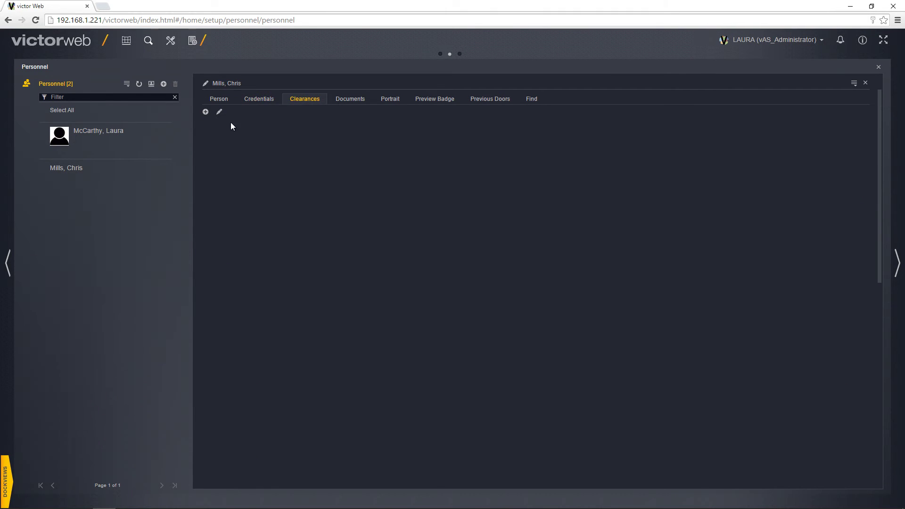
left_click(205, 112)
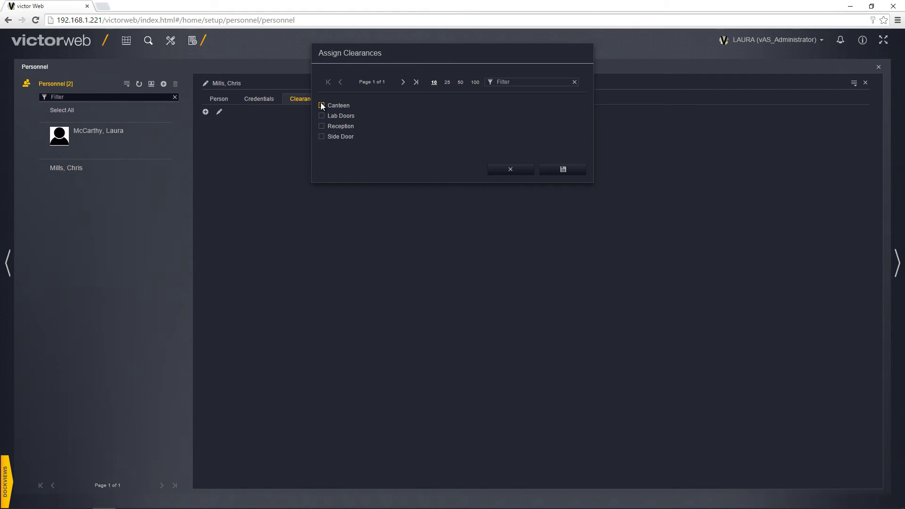
left_click(322, 126)
left_click(542, 171)
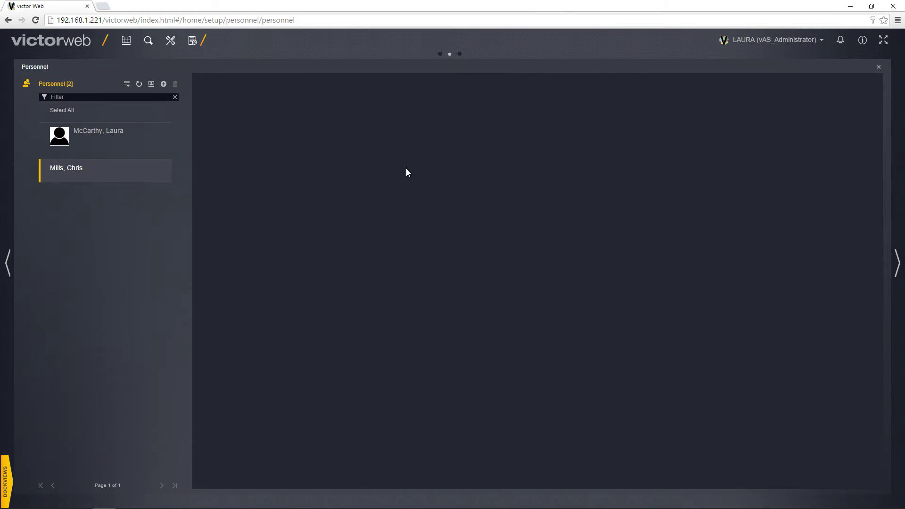
- Open the person's documents and cancel the Add Document dialog without adding a file
left_click(359, 105)
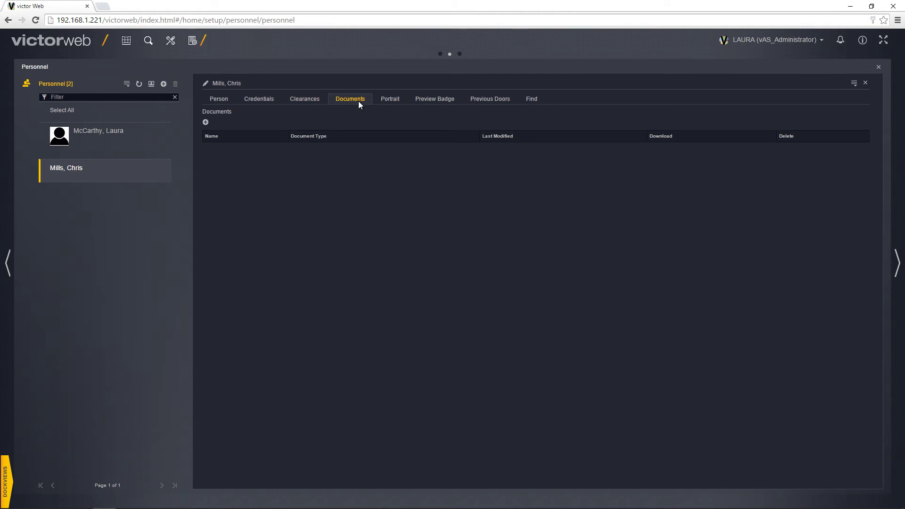
left_click(206, 123)
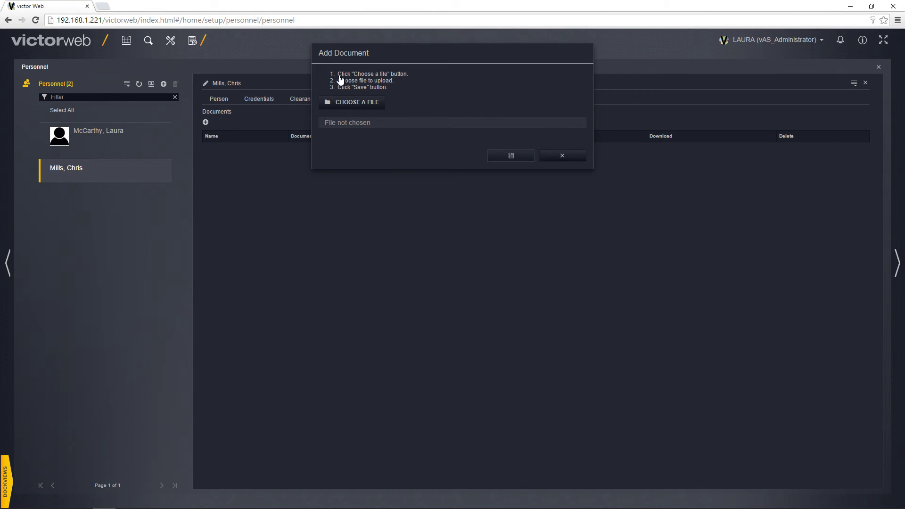
left_click(561, 156)
- Load the silhouette image from Pictures as the new person's portrait and save it
left_click(386, 102)
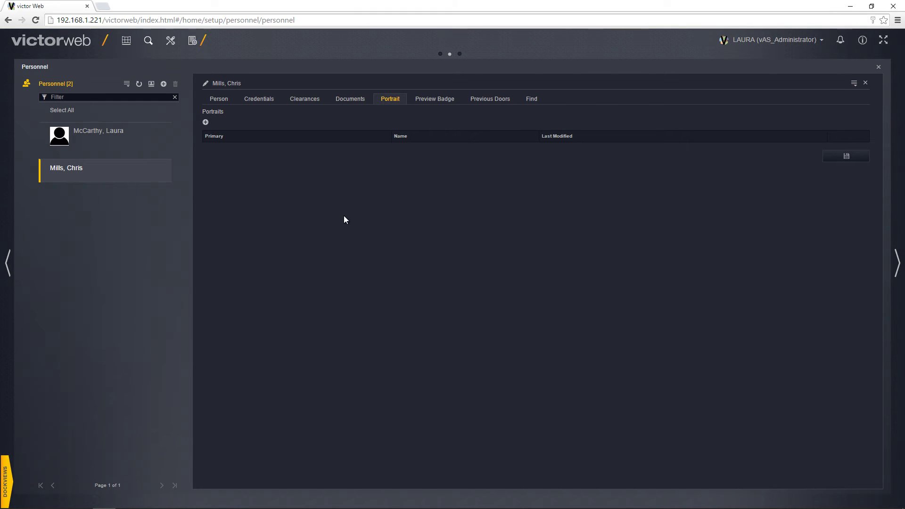
left_click(206, 123)
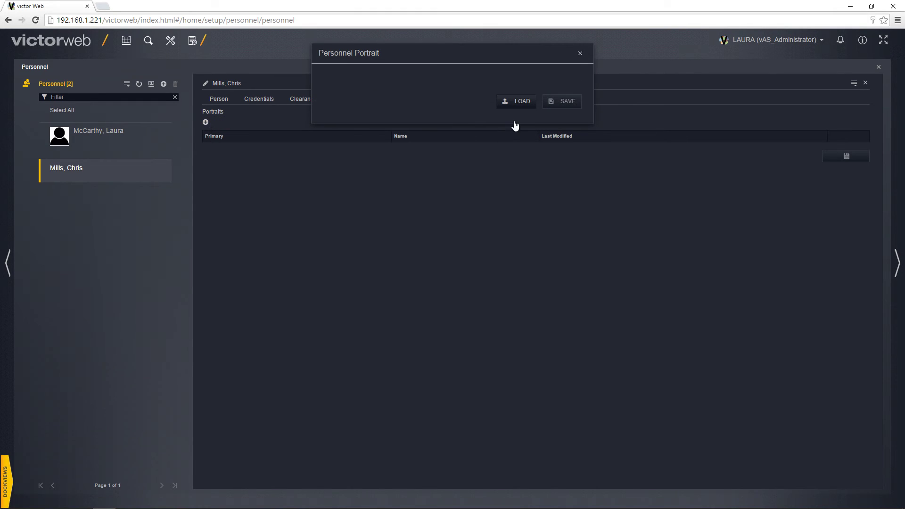
left_click(522, 105)
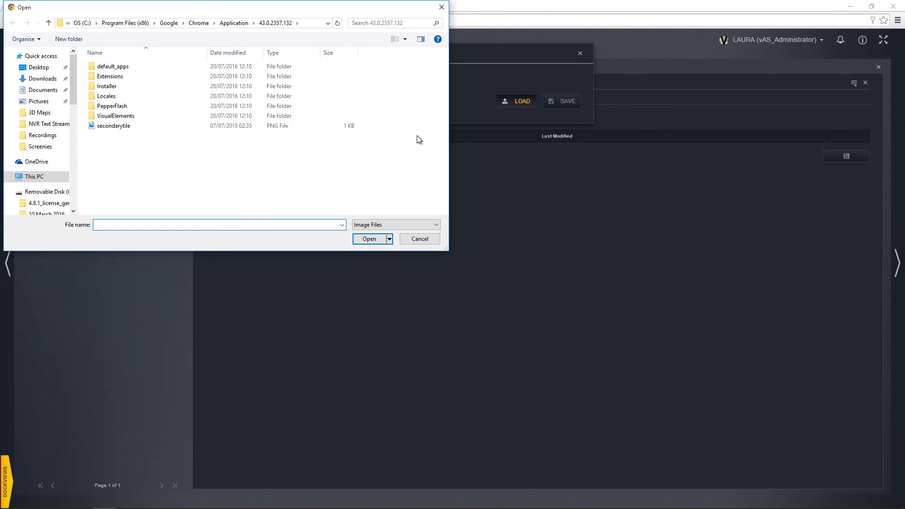
left_click(40, 102)
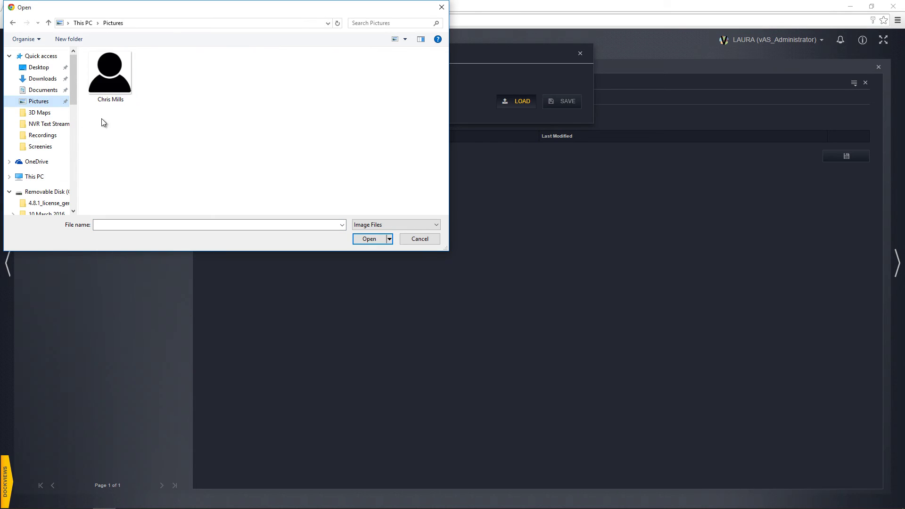
double_click(120, 71)
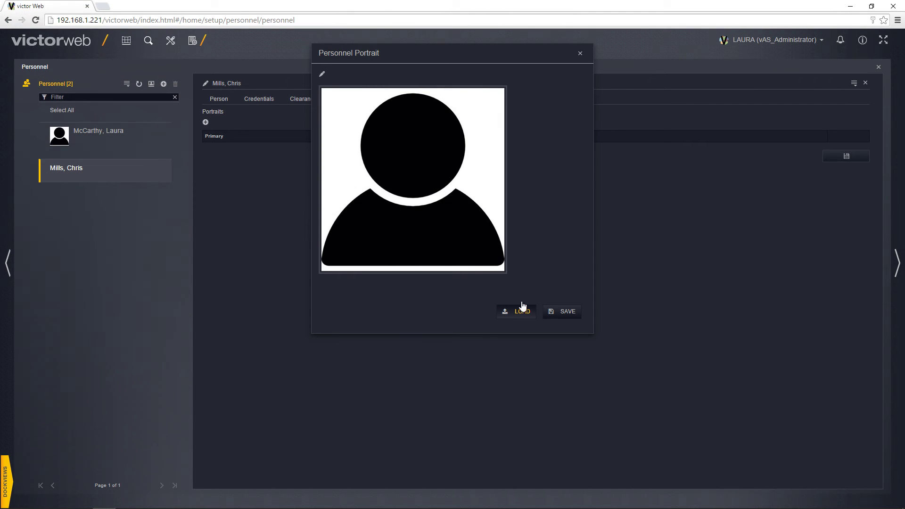
left_click(552, 315)
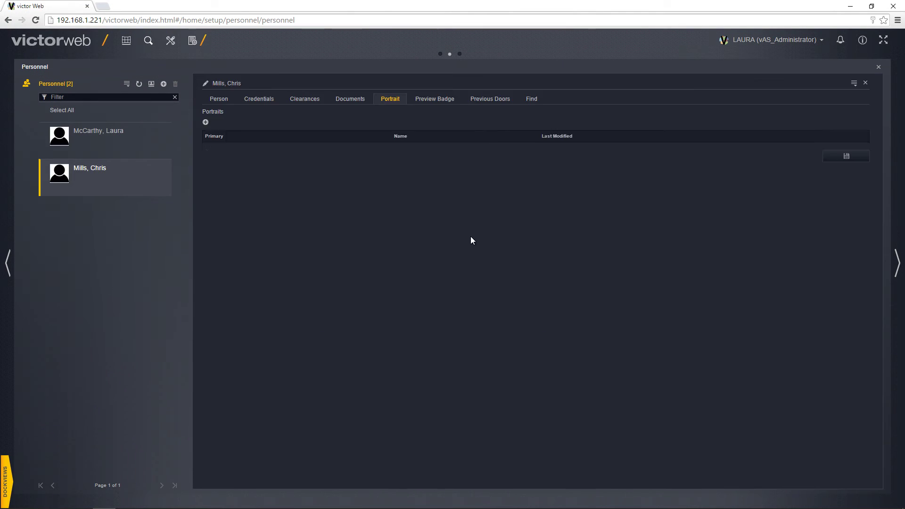
- Preview the badge and list recent door swipes on 07/29/2016, including one rejected card
left_click(438, 101)
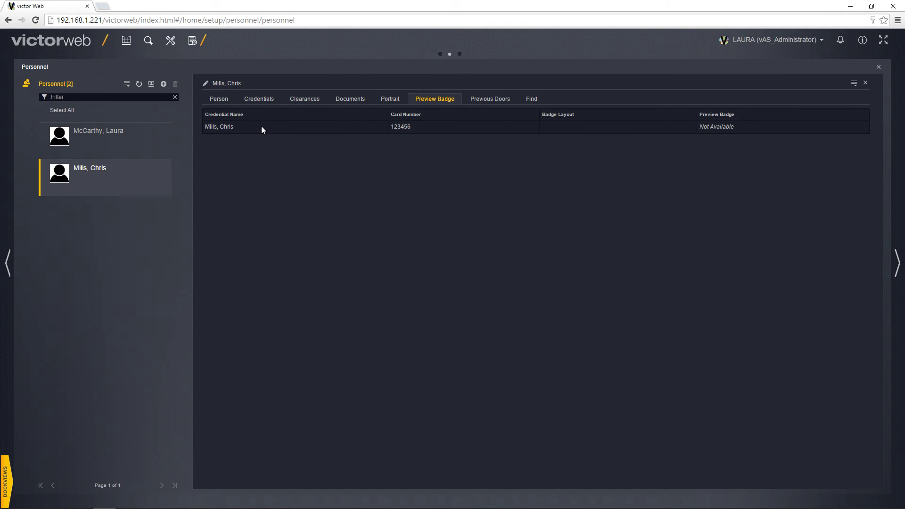
left_click(508, 98)
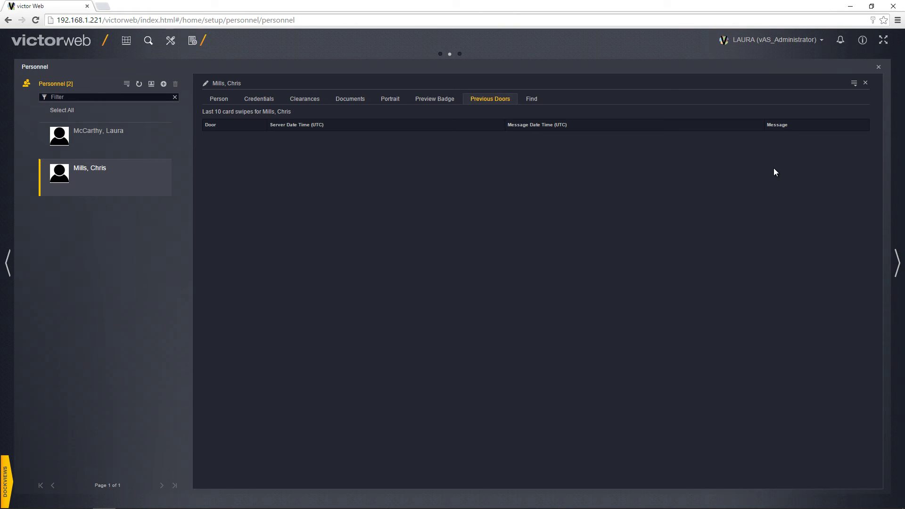
left_click(120, 144)
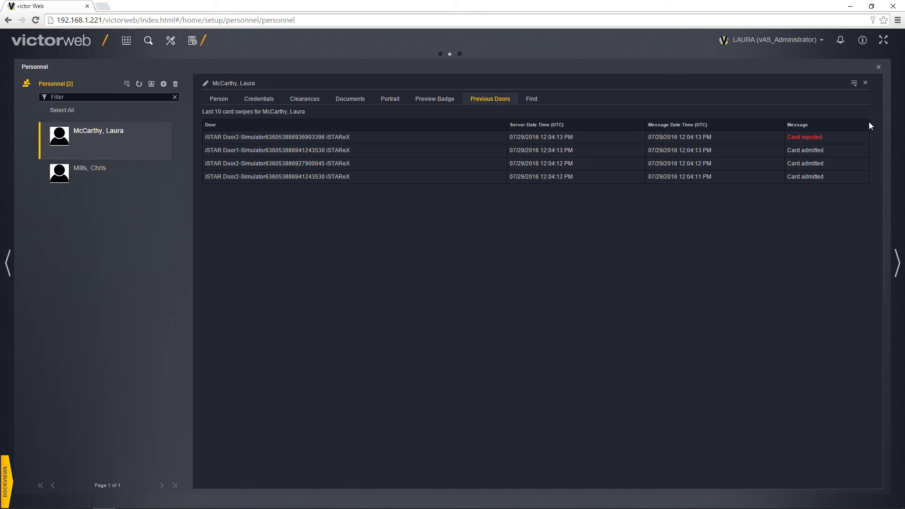
- Reselect the new person and view their saved Person details with object ID 5002
left_click(856, 89)
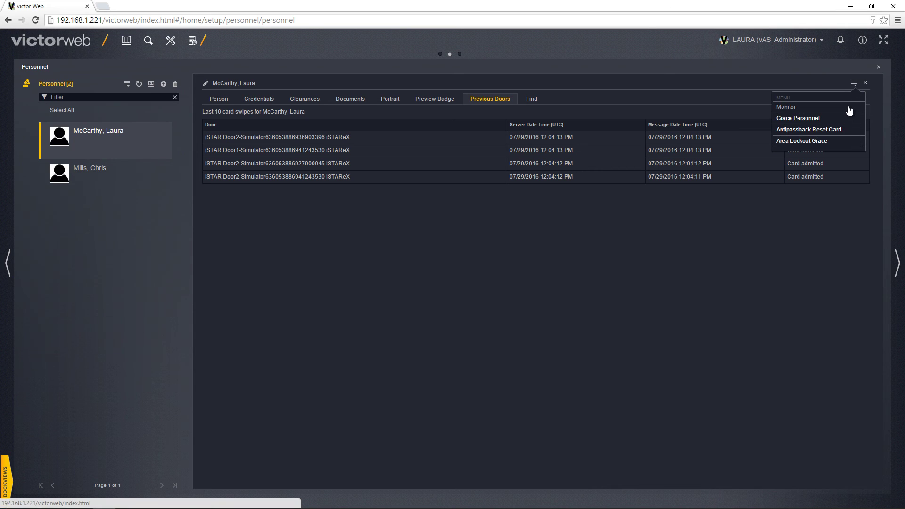
left_click(817, 283)
left_click(106, 178)
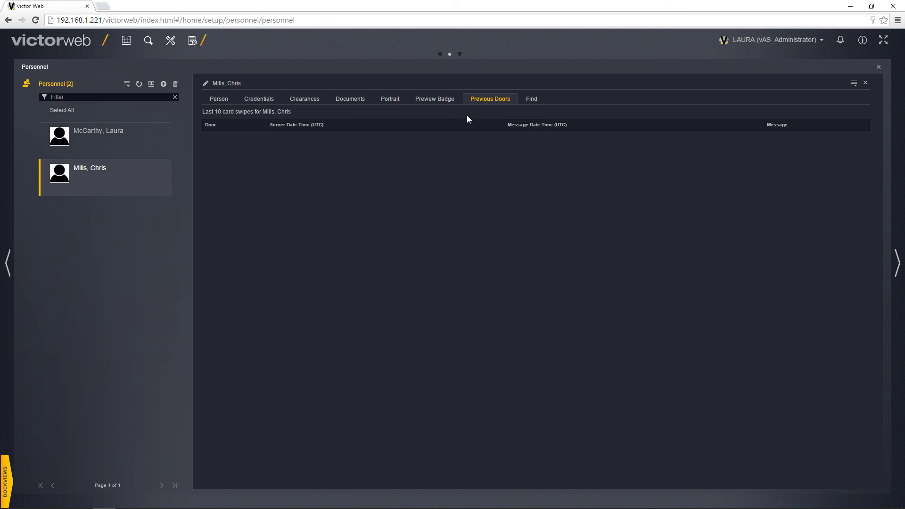
left_click(214, 101)
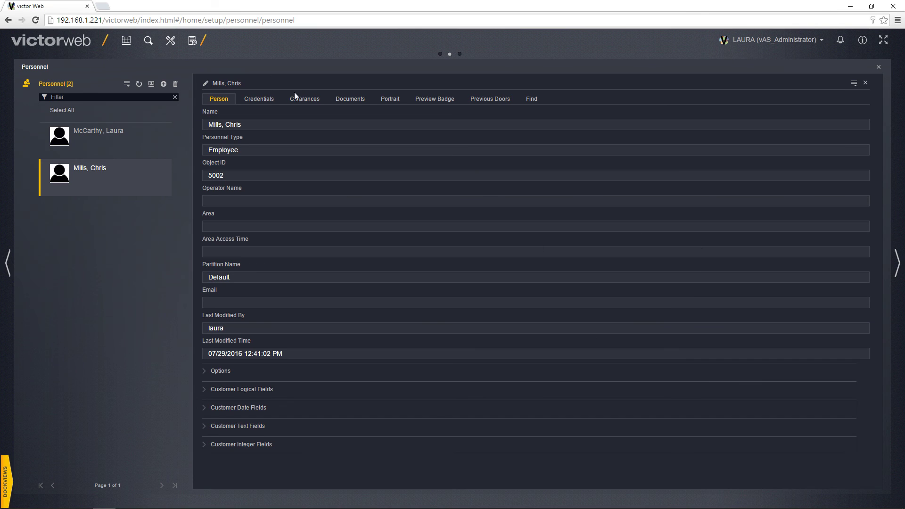
- Re-save the new person's details so Last Modified reads 12:41:43 PM, then reselect them
left_click(207, 88)
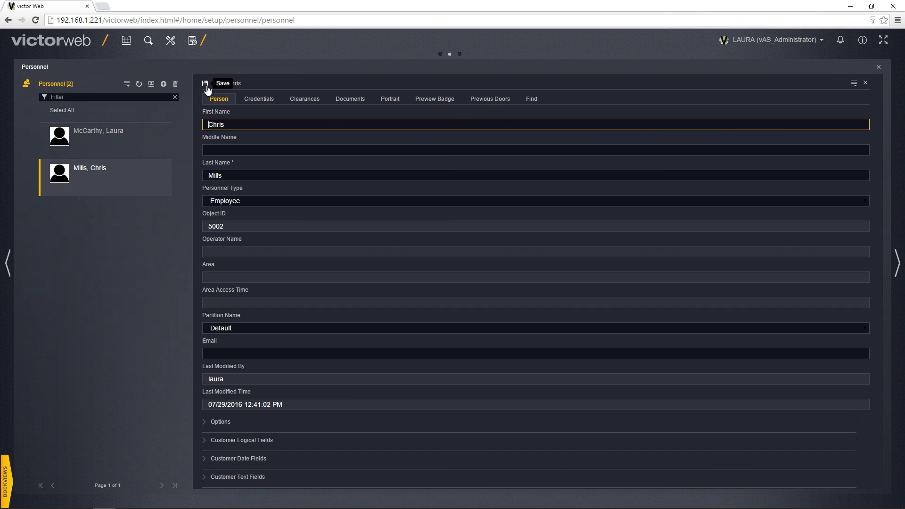
left_click(208, 88)
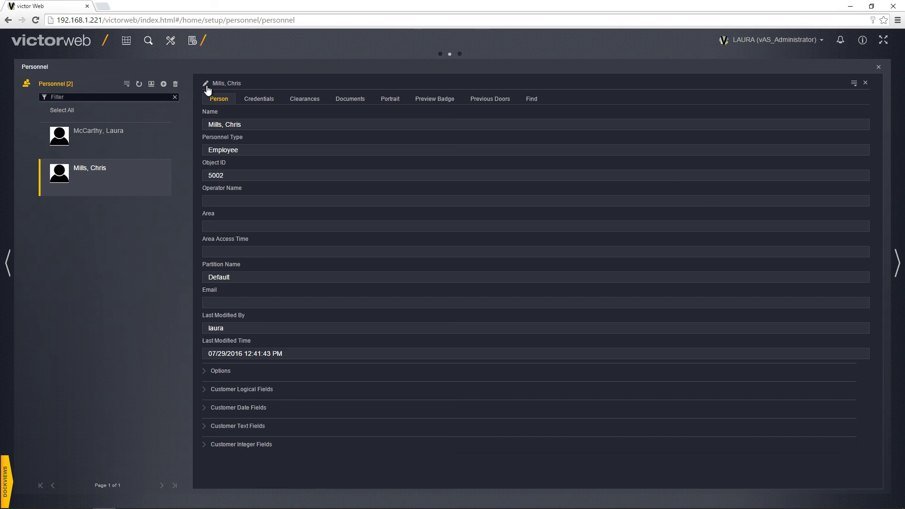
left_click(148, 135)
left_click(139, 172)
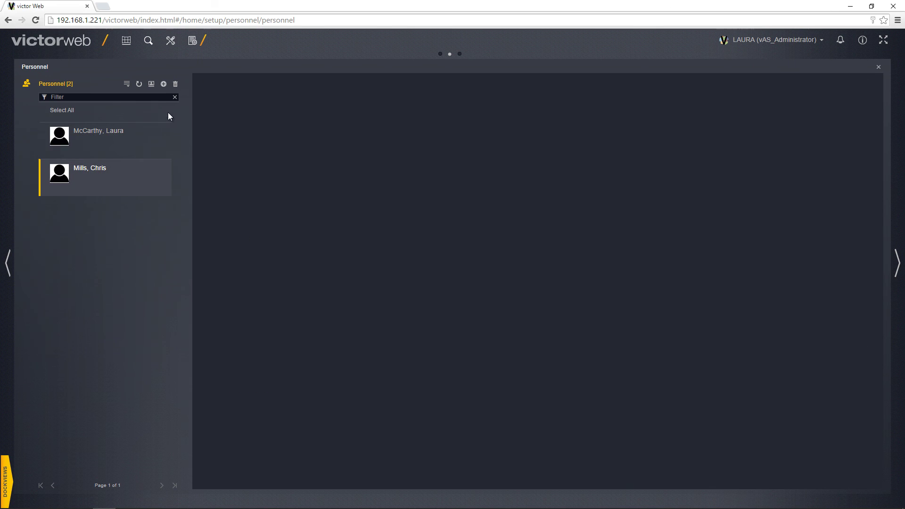